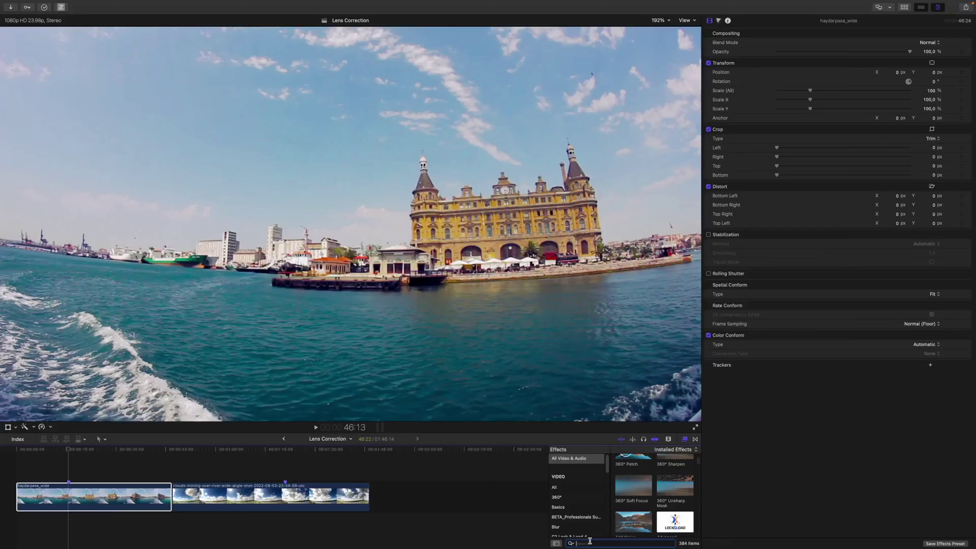
# Step: Search the effects for 'fish' and apply Fisheye to the harbor clip
pyautogui.write('fish')
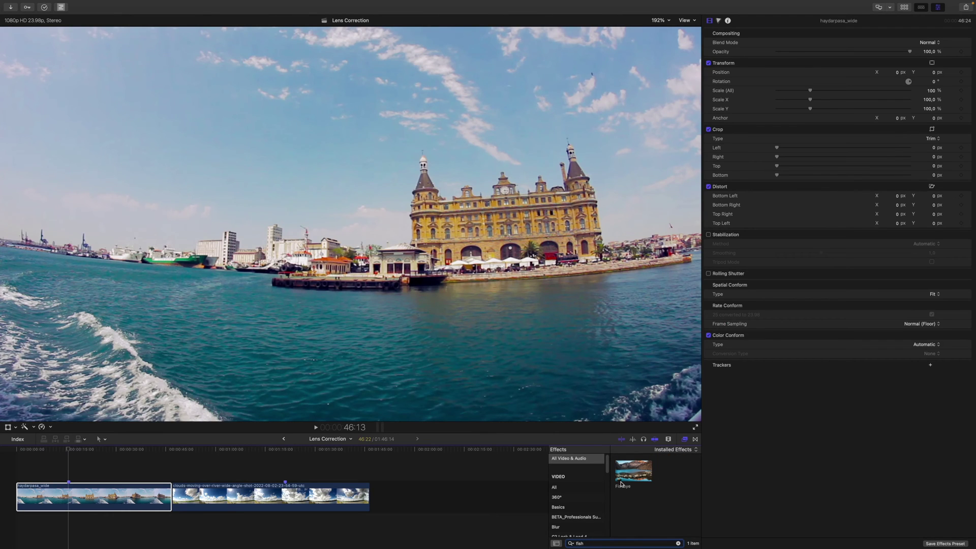
pyautogui.click(623, 482)
pyautogui.doubleClick(624, 482)
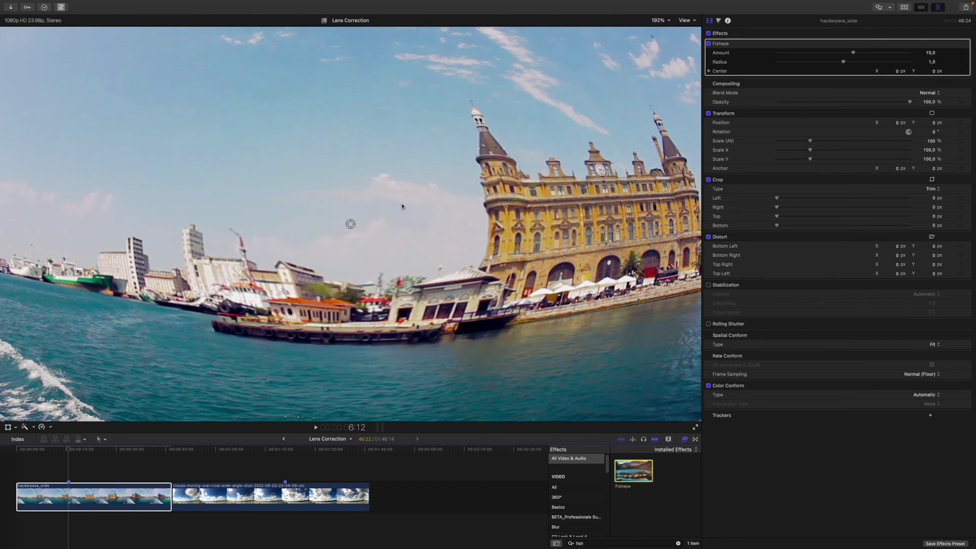
pyautogui.click(671, 20)
pyautogui.click(667, 28)
# Step: Lower the Fisheye Amount, compare the effect on and off, and raise its Radius slightly
pyautogui.moveTo(854, 54); pyautogui.dragTo(842, 57)
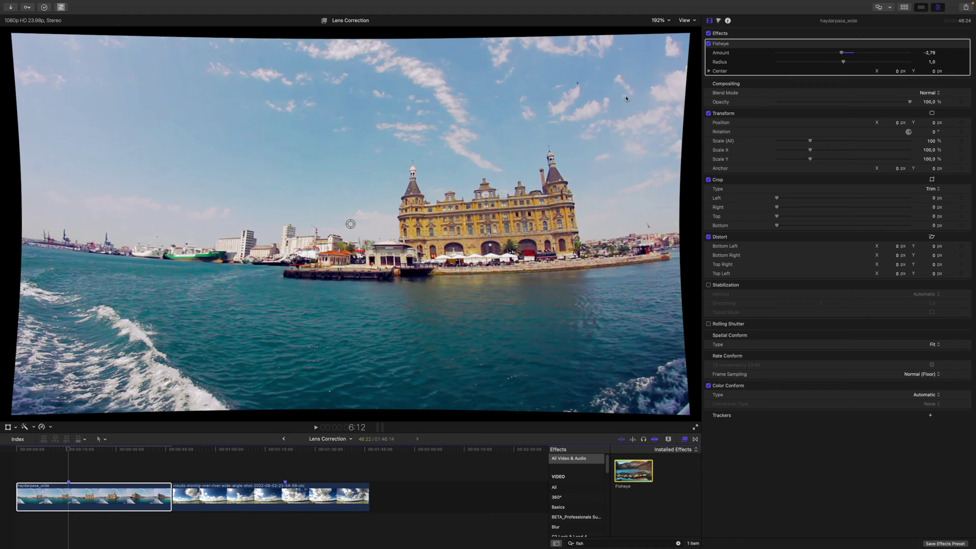
pyautogui.click(709, 45)
pyautogui.click(709, 45)
pyautogui.click(708, 44)
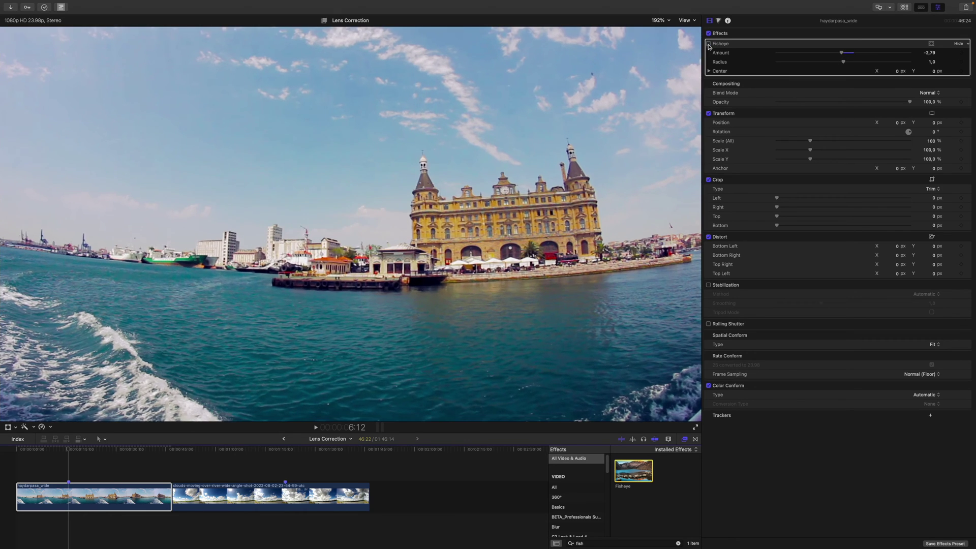
pyautogui.click(709, 45)
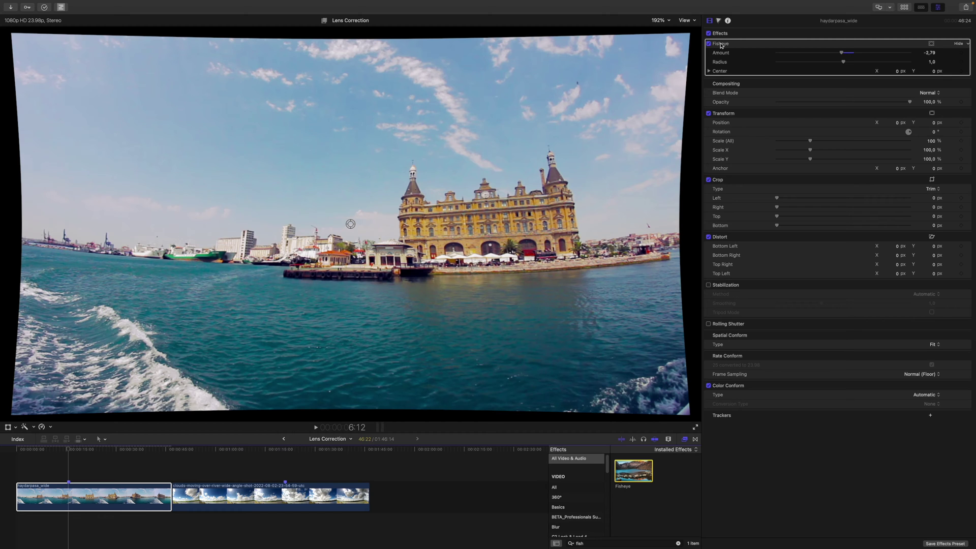
pyautogui.moveTo(844, 62); pyautogui.dragTo(858, 76)
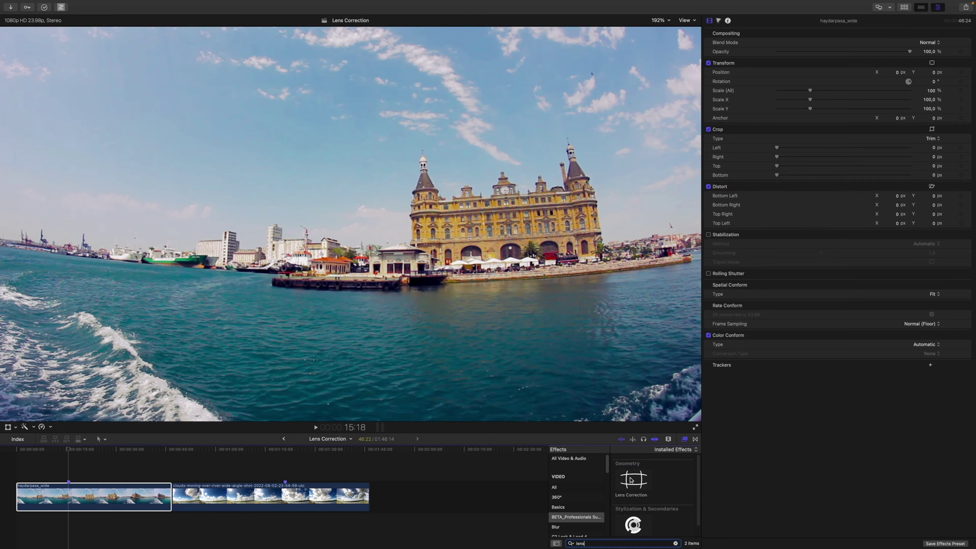
# Step: Apply Lens Correction to the harbor clip and briefly try its reference grid
pyautogui.doubleClick(631, 480)
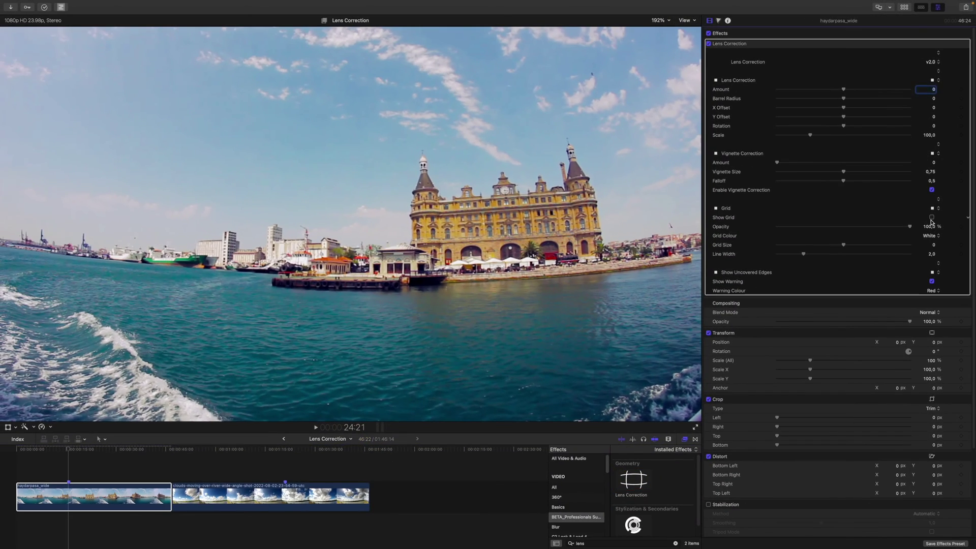
pyautogui.click(932, 218)
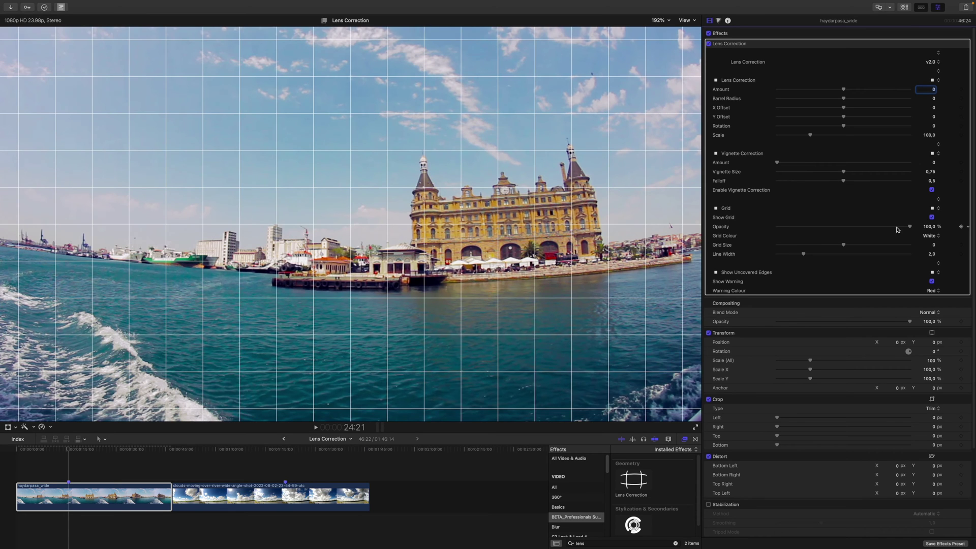
pyautogui.moveTo(850, 245)
pyautogui.mouseDown()
pyautogui.moveTo(818, 246)
pyautogui.moveTo(842, 246)
pyautogui.mouseUp()
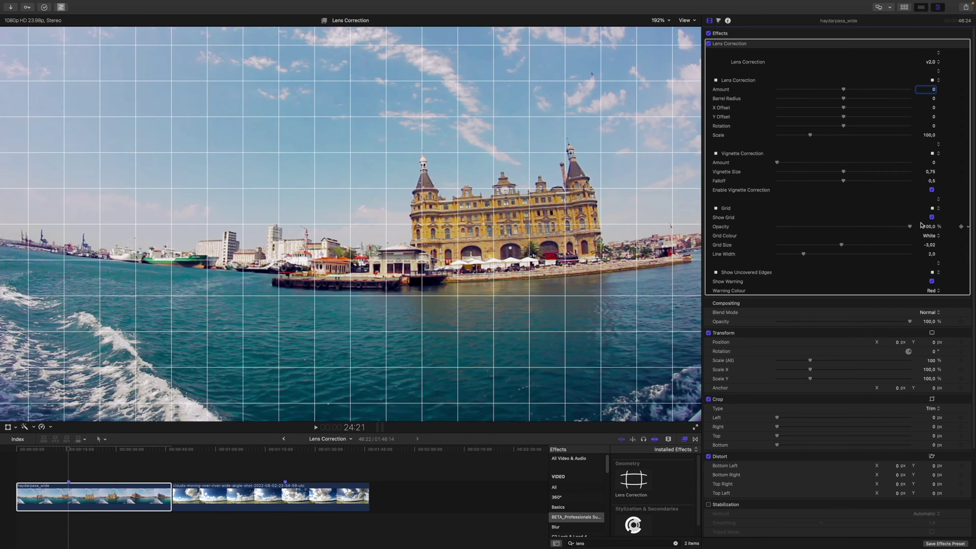
pyautogui.click(932, 217)
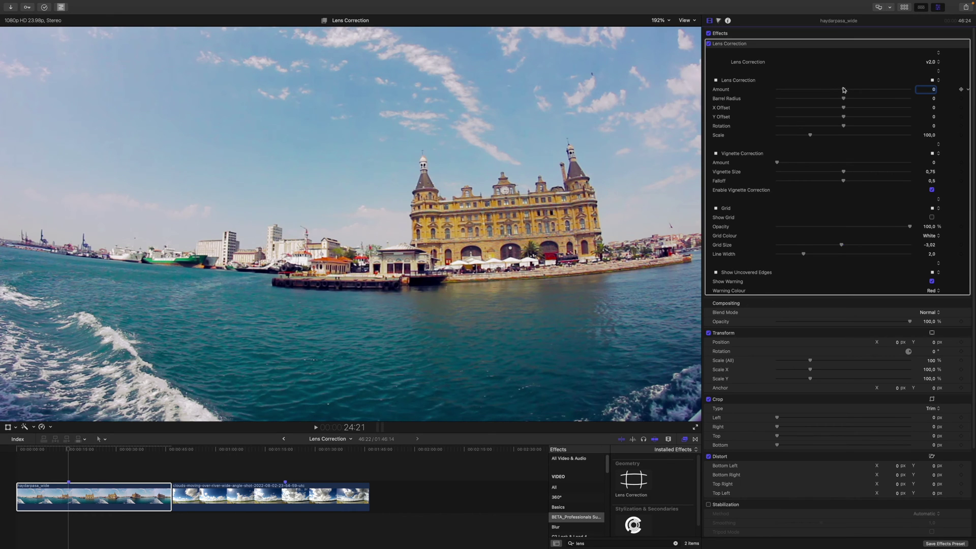
# Step: Set the Lens Correction Amount to -28.0 and the uncovered-edge warning colour to Green
pyautogui.moveTo(843, 90); pyautogui.dragTo(829, 96)
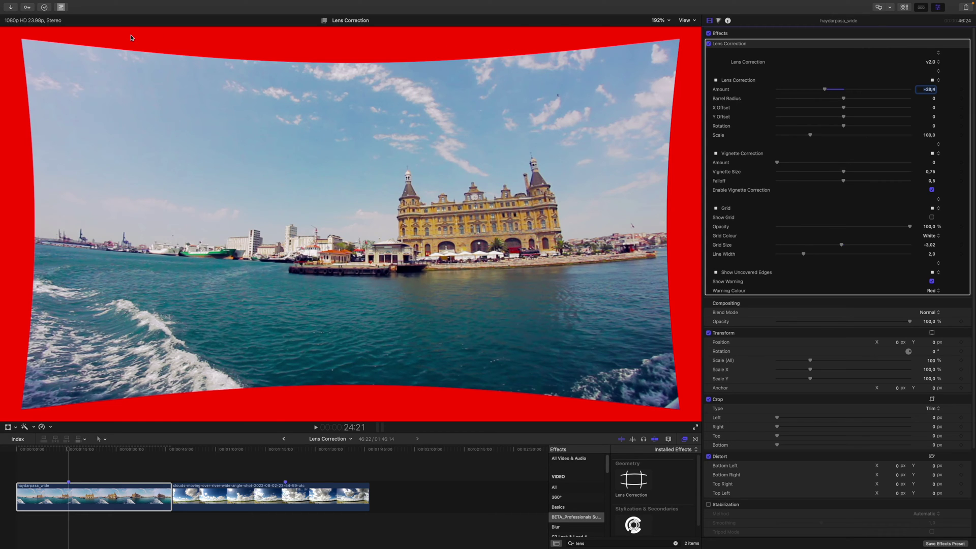
pyautogui.click(934, 291)
pyautogui.click(937, 301)
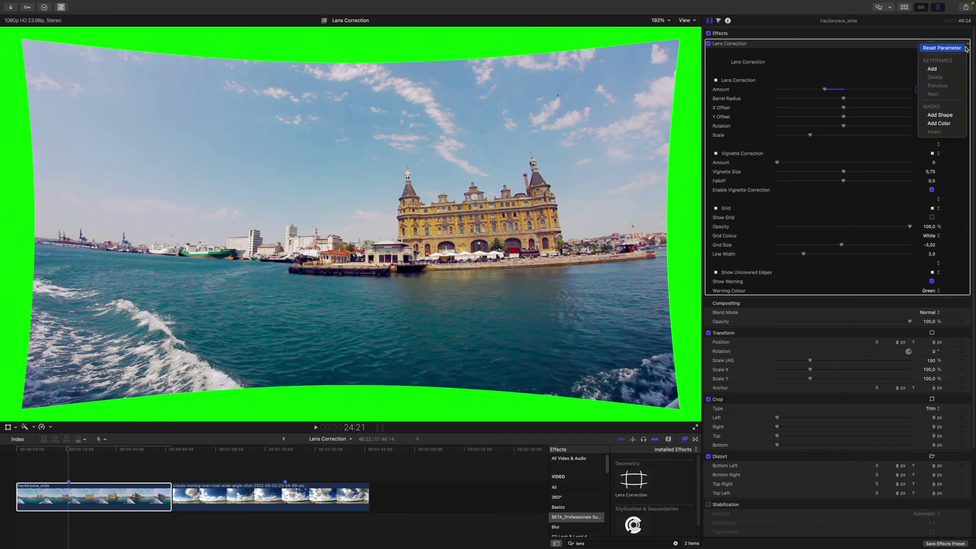
# Step: Reset Lens Correction to defaults and show a much finer reference grid
pyautogui.click(965, 48)
pyautogui.click(932, 217)
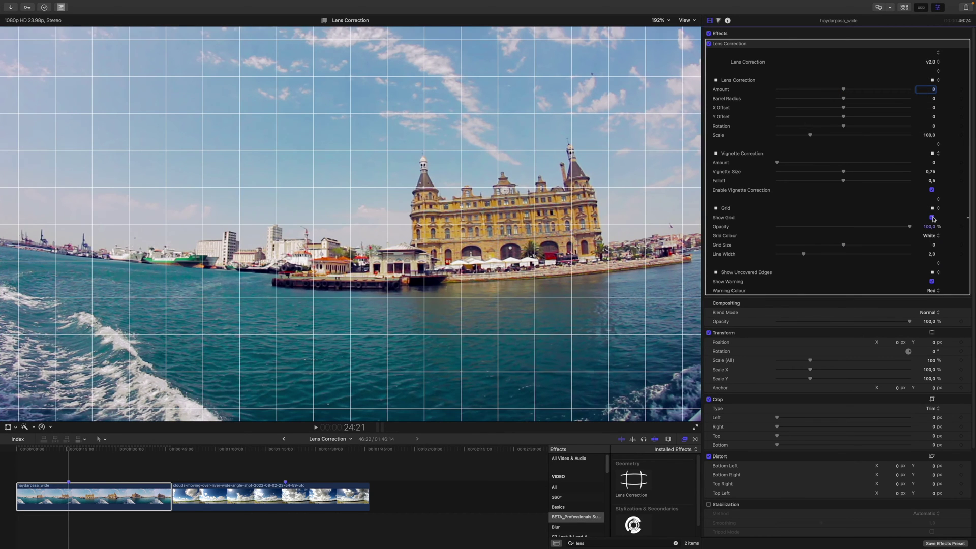
pyautogui.moveTo(842, 247); pyautogui.dragTo(818, 247)
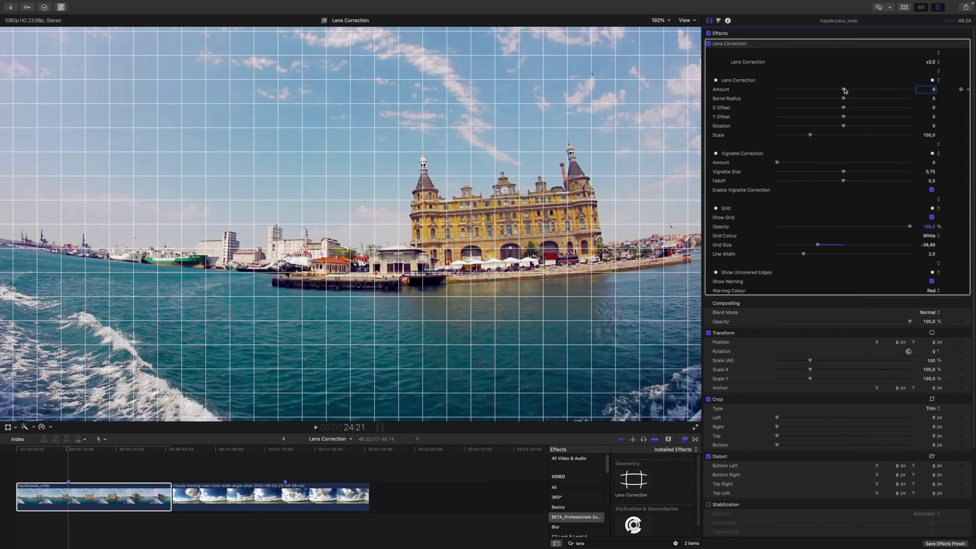
# Step: Set Amount -78,57, Barrel Radius 5,4 and Scale 172,07, then hide the grid
pyautogui.moveTo(845, 91); pyautogui.dragTo(820, 101)
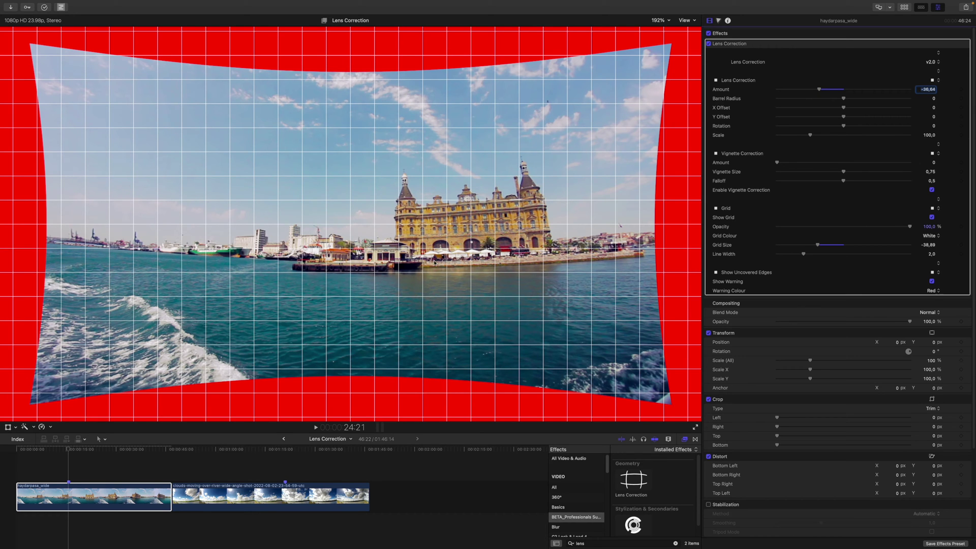
pyautogui.moveTo(844, 99)
pyautogui.mouseDown()
pyautogui.moveTo(795, 89)
pyautogui.moveTo(849, 101)
pyautogui.mouseUp()
pyautogui.moveTo(794, 90); pyautogui.dragTo(793, 92)
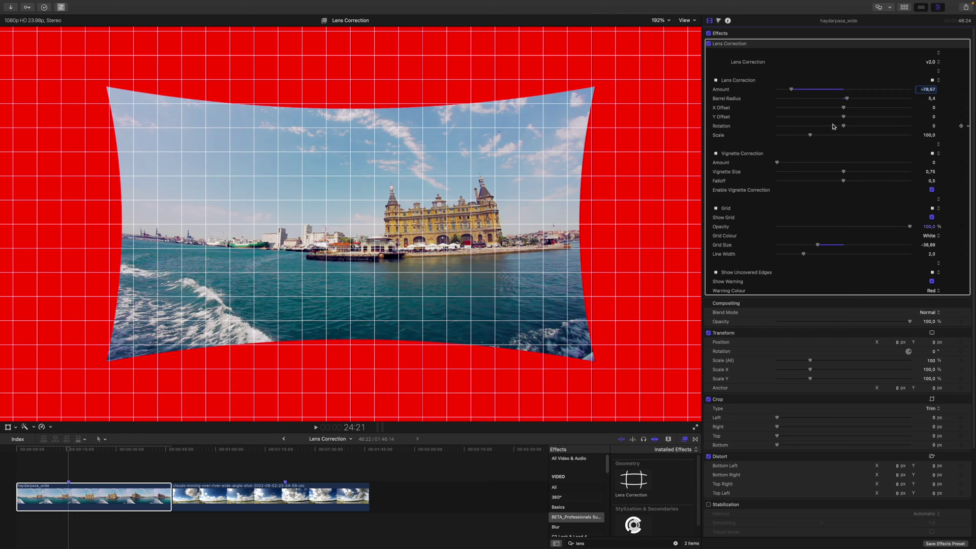
pyautogui.moveTo(811, 136); pyautogui.dragTo(835, 137)
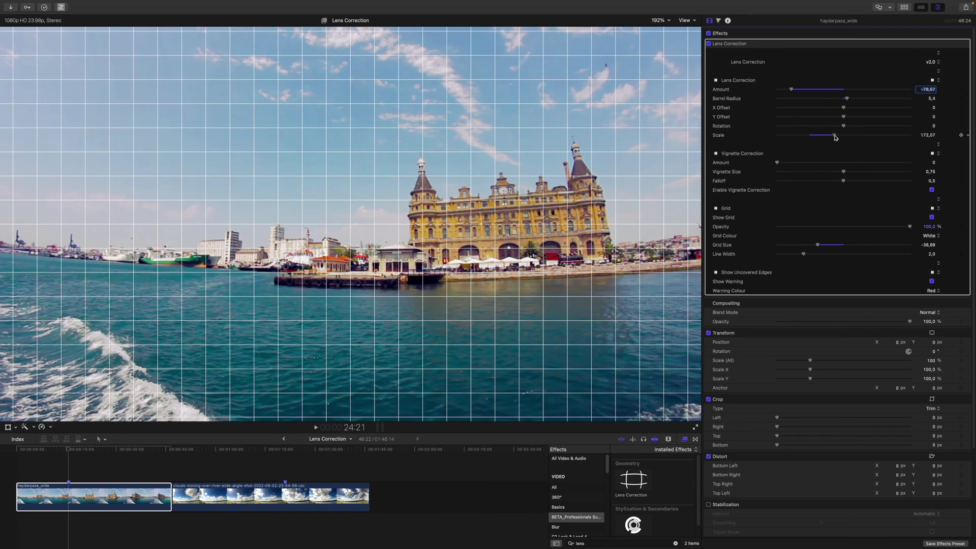
pyautogui.click(931, 218)
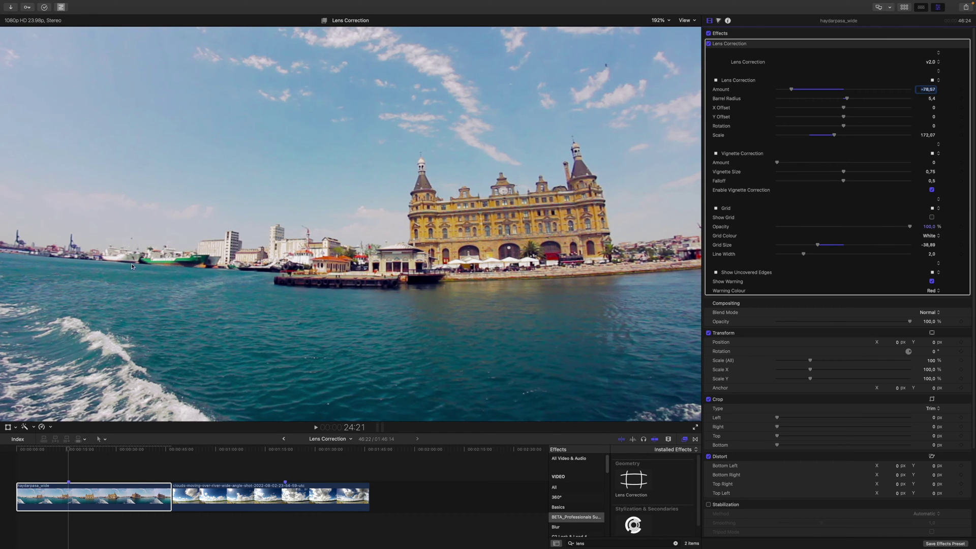
pyautogui.click(709, 44)
# Step: Re-enable Lens Correction, check the harbor clip's Luma waveform, then select the clouds clip
pyautogui.click(709, 45)
pyautogui.press('super+7')
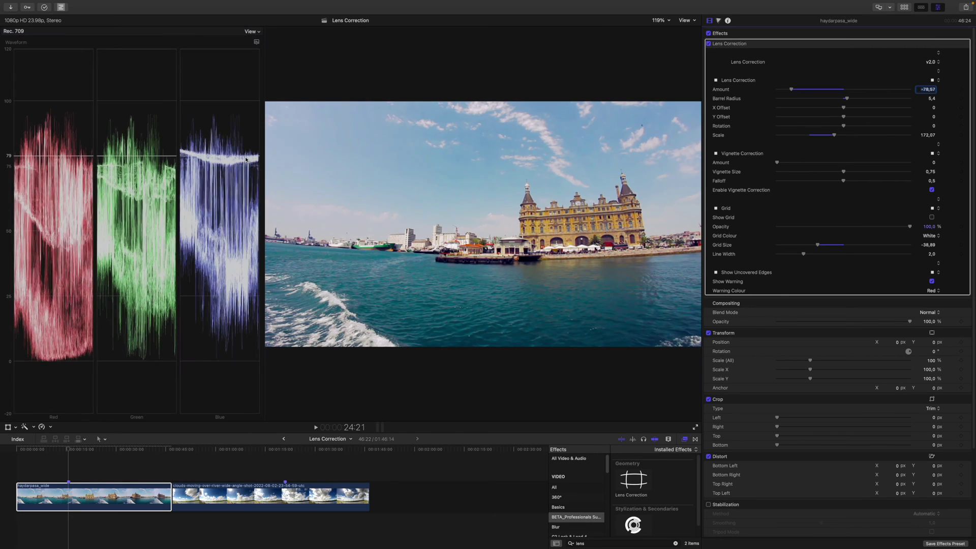
pyautogui.click(256, 42)
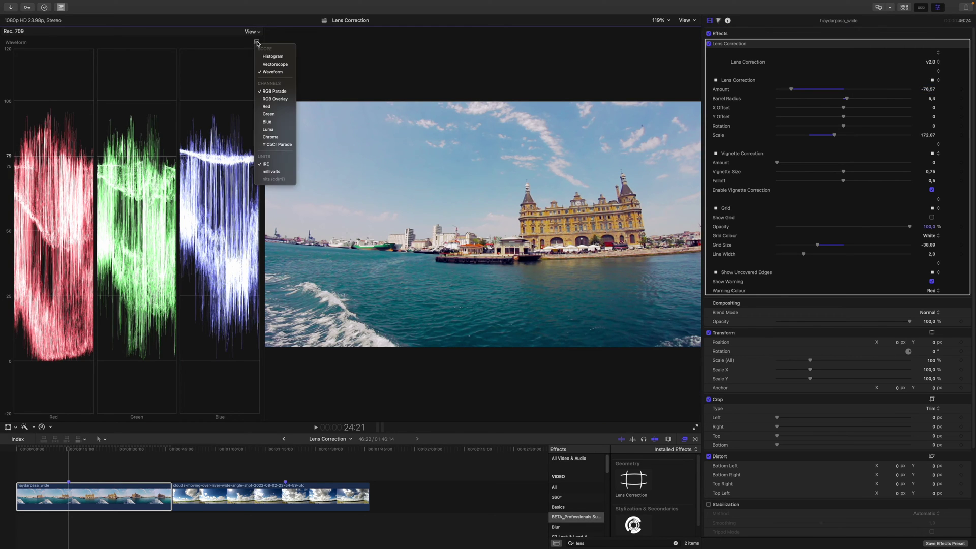
pyautogui.click(268, 129)
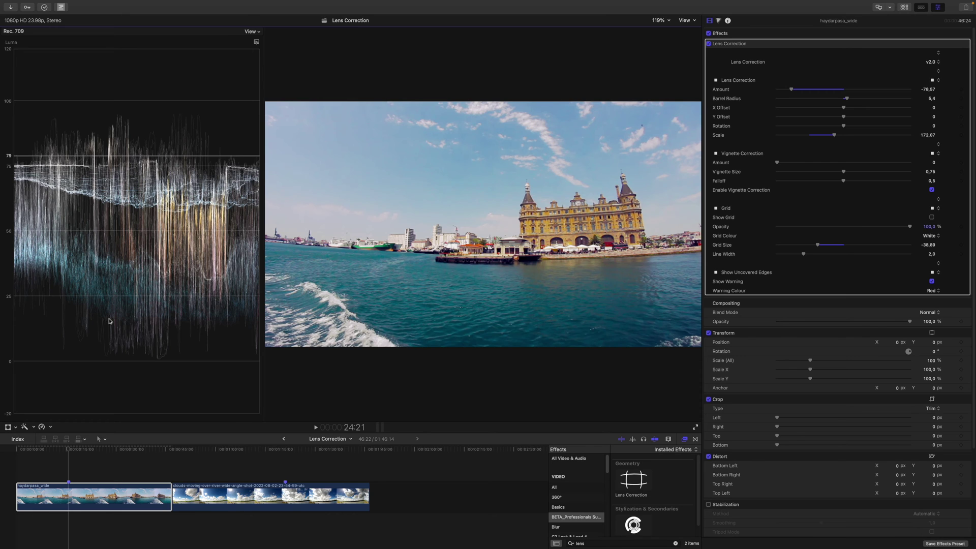
pyautogui.press('super+7')
pyautogui.click(282, 464)
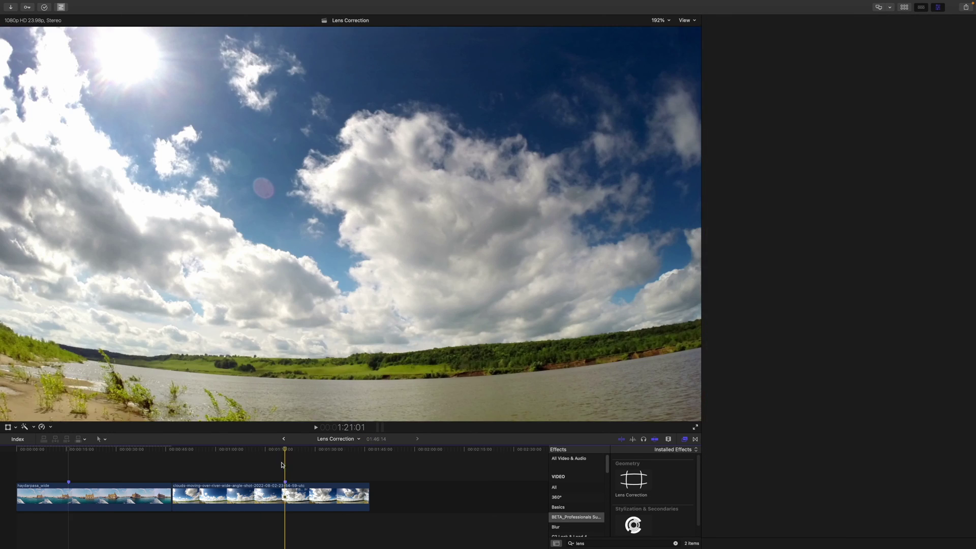
pyautogui.click(283, 495)
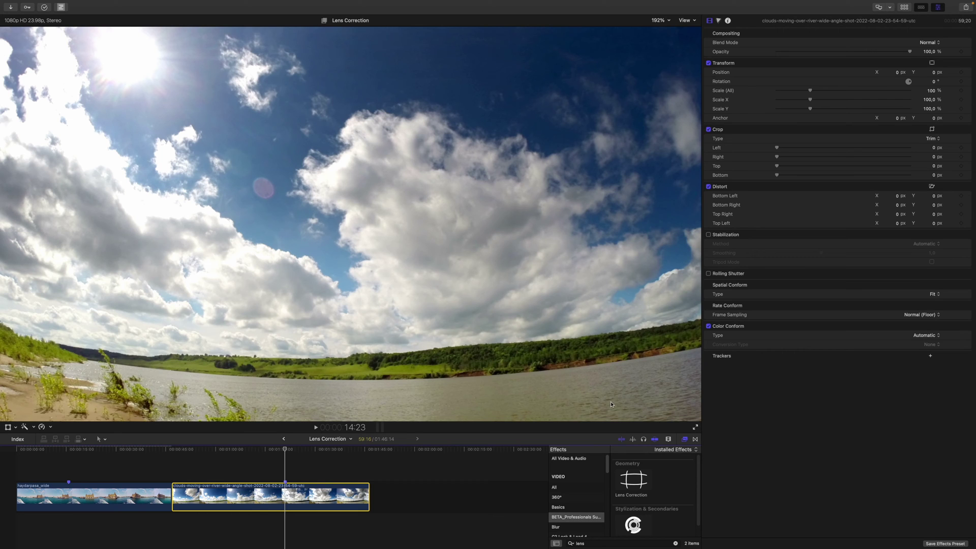
# Step: Apply Lens Correction to the clouds clip and show a finer cyan reference grid
pyautogui.doubleClick(632, 484)
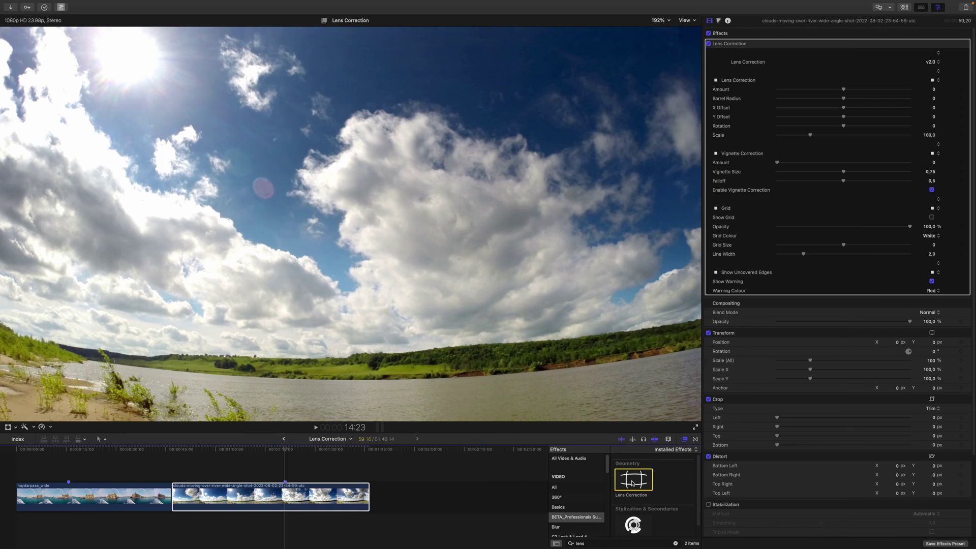
pyautogui.click(932, 218)
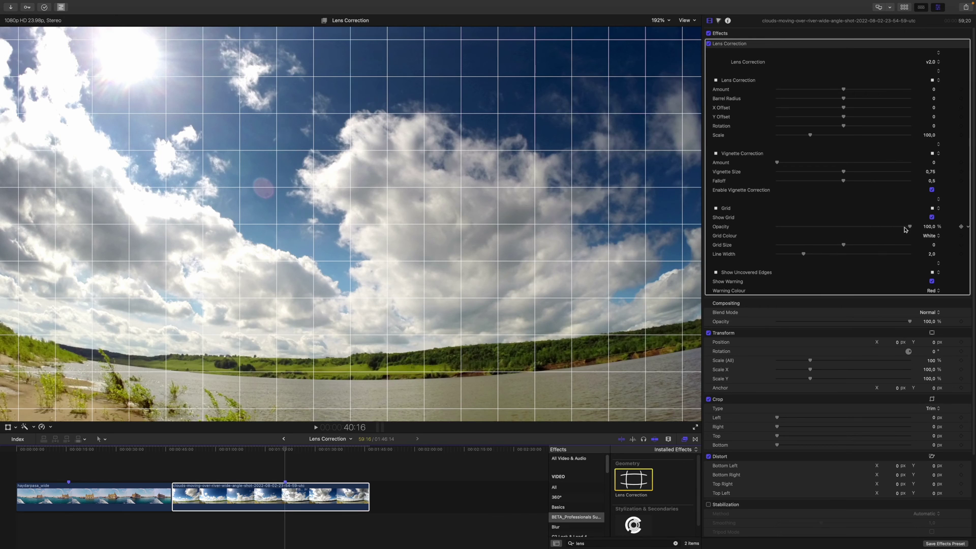
pyautogui.moveTo(844, 245); pyautogui.dragTo(821, 246)
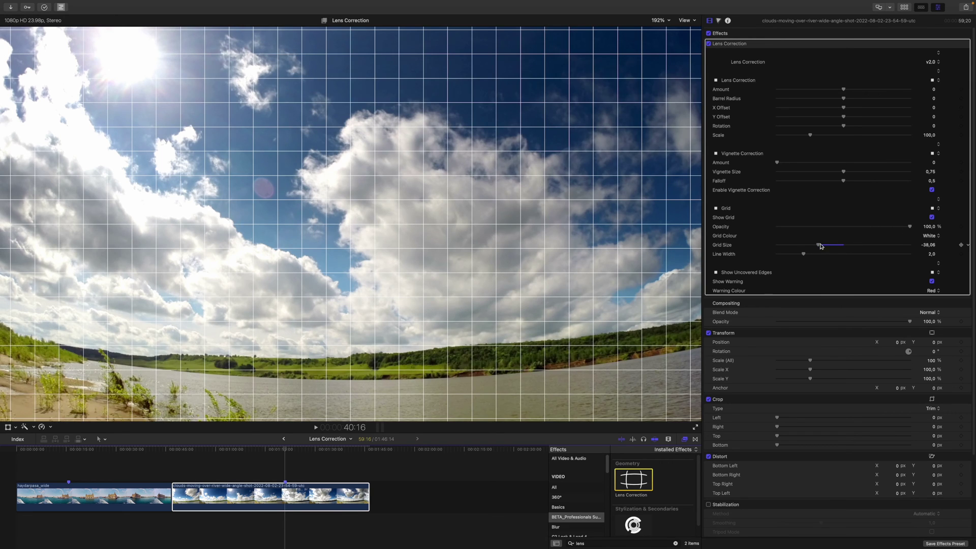
pyautogui.click(931, 236)
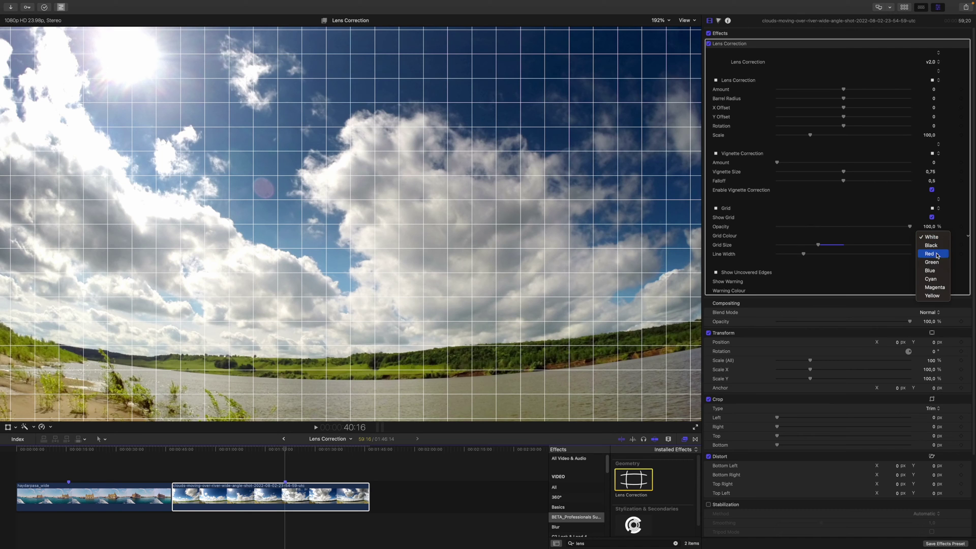
pyautogui.click(936, 279)
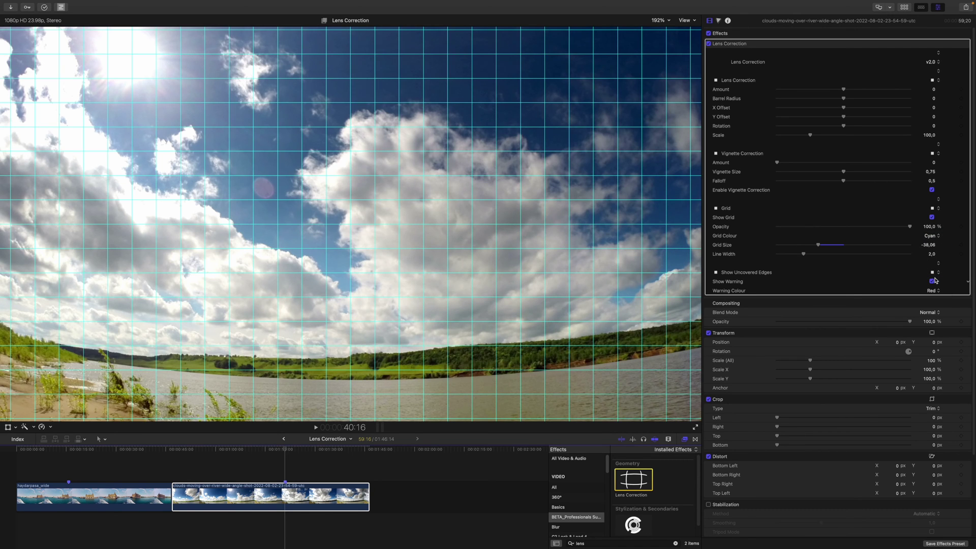
# Step: Set Amount -63,4, Barrel Radius -4,99 and Scale 156,91, hide the grid, and compare
pyautogui.moveTo(843, 89); pyautogui.dragTo(801, 100)
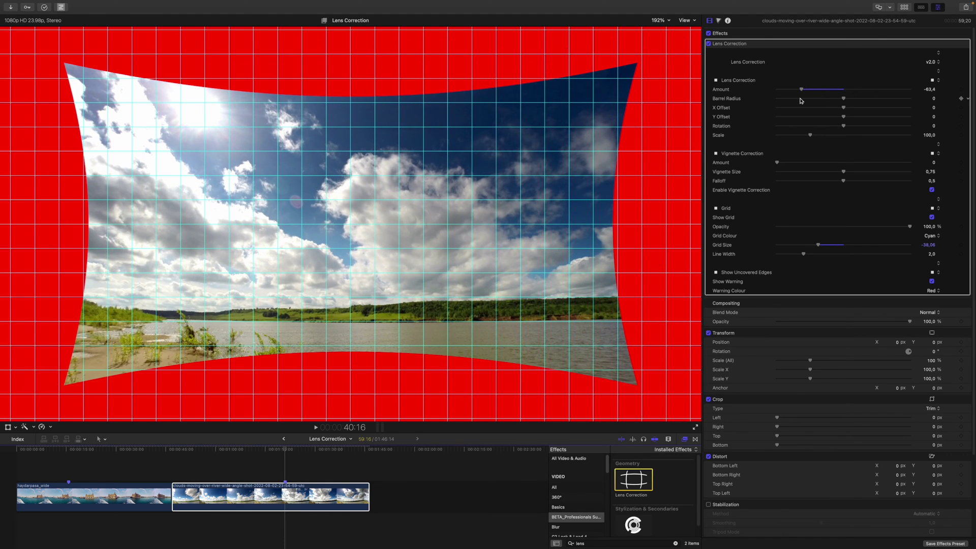
pyautogui.moveTo(843, 100); pyautogui.dragTo(840, 100)
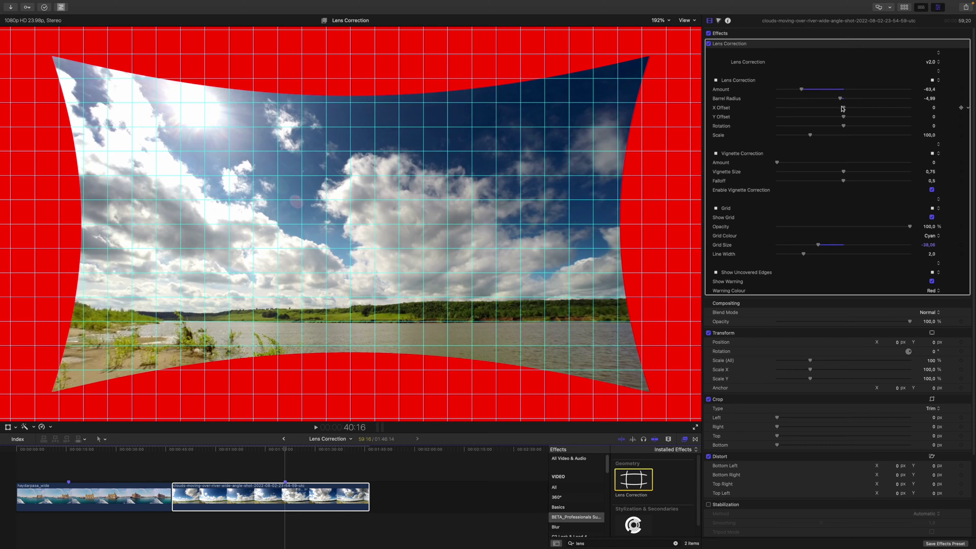
pyautogui.moveTo(811, 136); pyautogui.dragTo(829, 137)
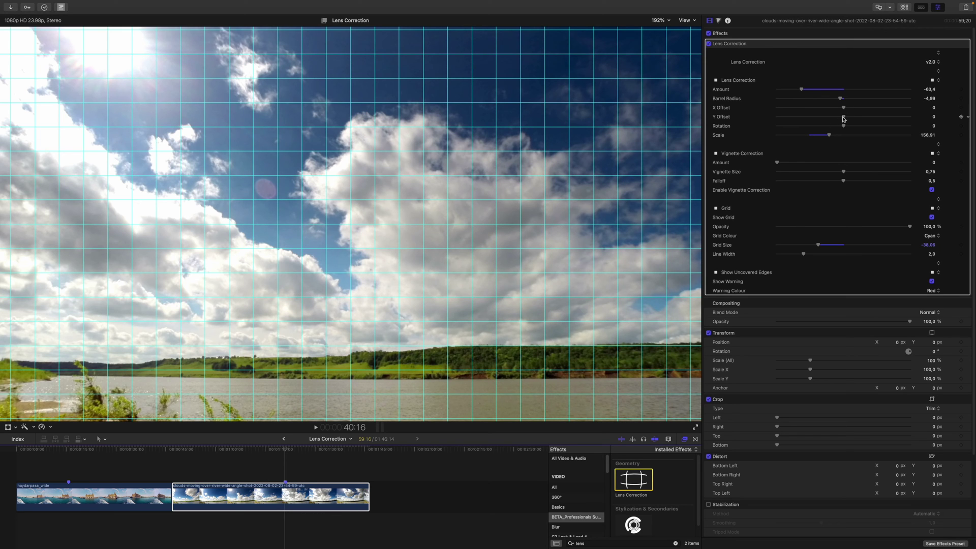
pyautogui.moveTo(844, 111)
pyautogui.mouseDown()
pyautogui.moveTo(834, 112)
pyautogui.moveTo(864, 115)
pyautogui.moveTo(845, 120)
pyautogui.moveTo(843, 108)
pyautogui.mouseUp()
pyautogui.click(932, 217)
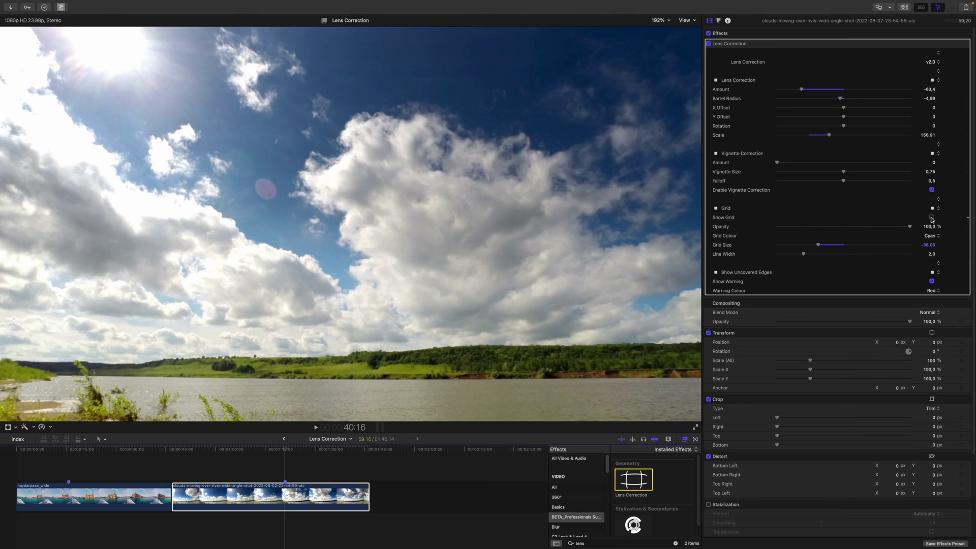
pyautogui.click(709, 44)
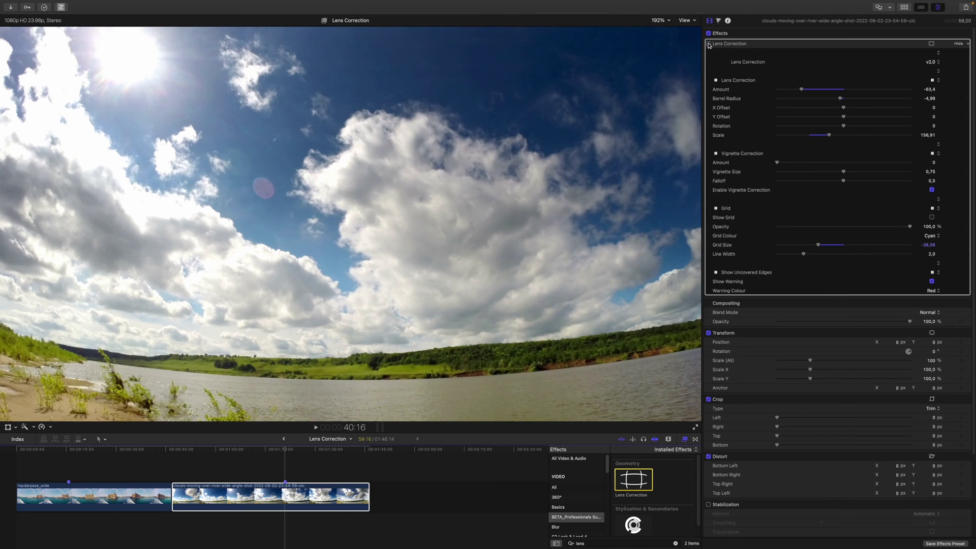
pyautogui.click(710, 44)
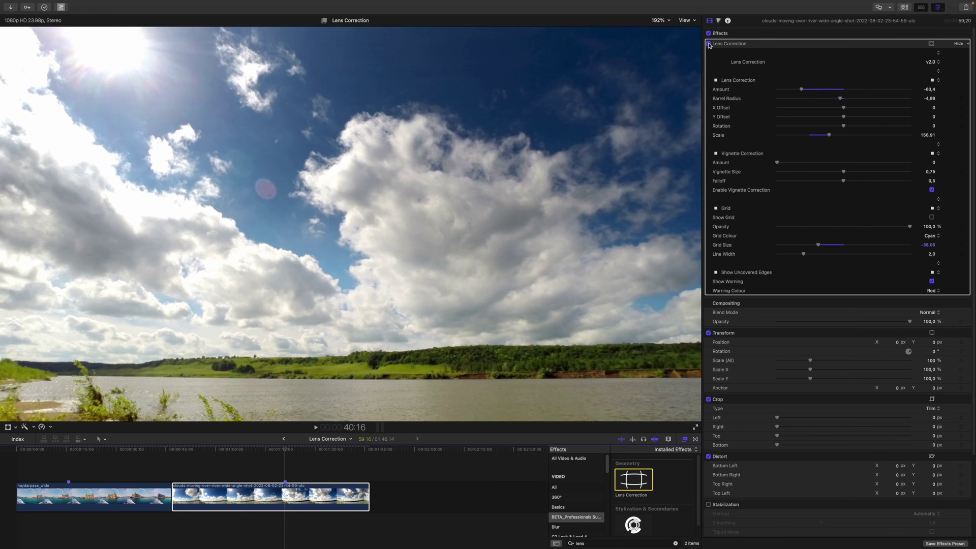
# Step: Open the luma waveform and set vignette correction Amount, Size 1,08 and Falloff 0,6
pyautogui.press('super+7')
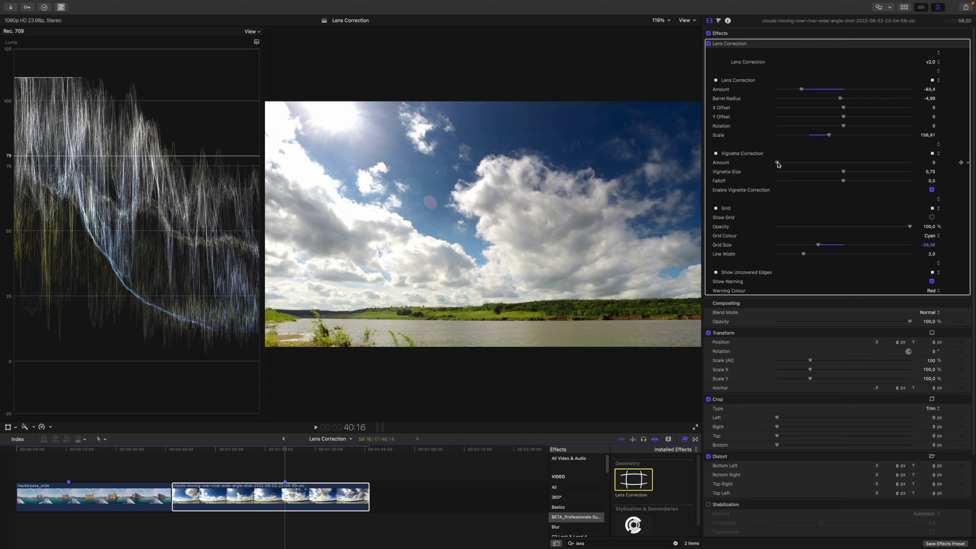
pyautogui.moveTo(778, 164); pyautogui.dragTo(452, 202)
pyautogui.moveTo(777, 163); pyautogui.dragTo(940, 168)
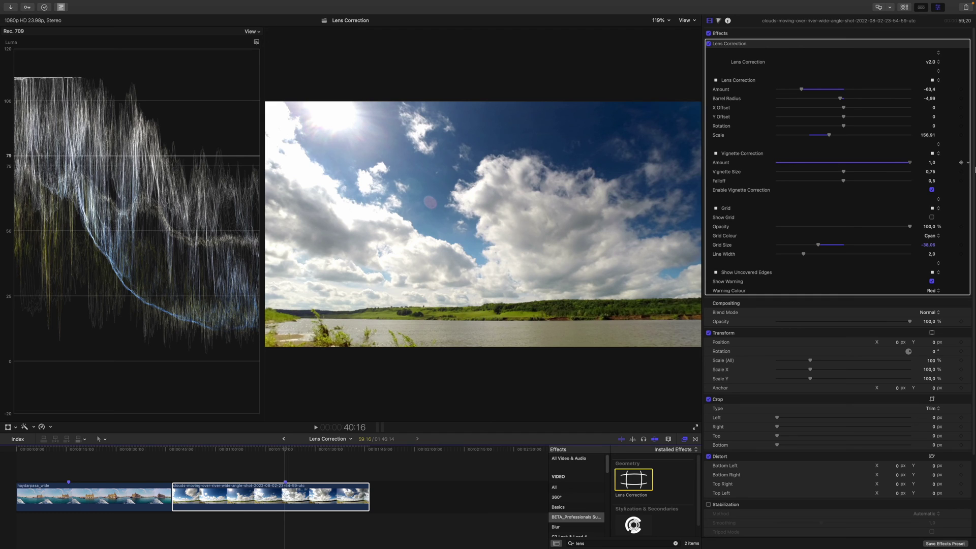
pyautogui.click(691, 101)
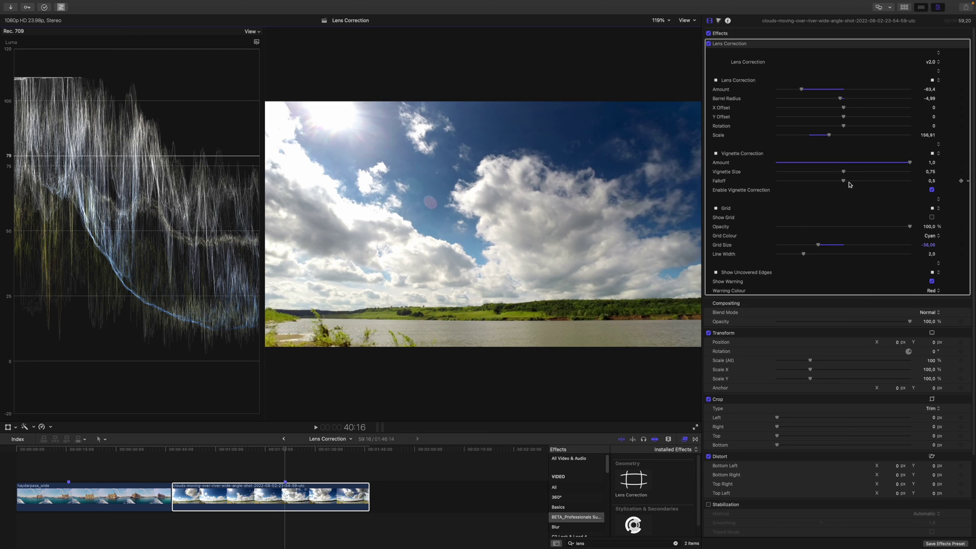
pyautogui.moveTo(846, 174); pyautogui.dragTo(875, 177)
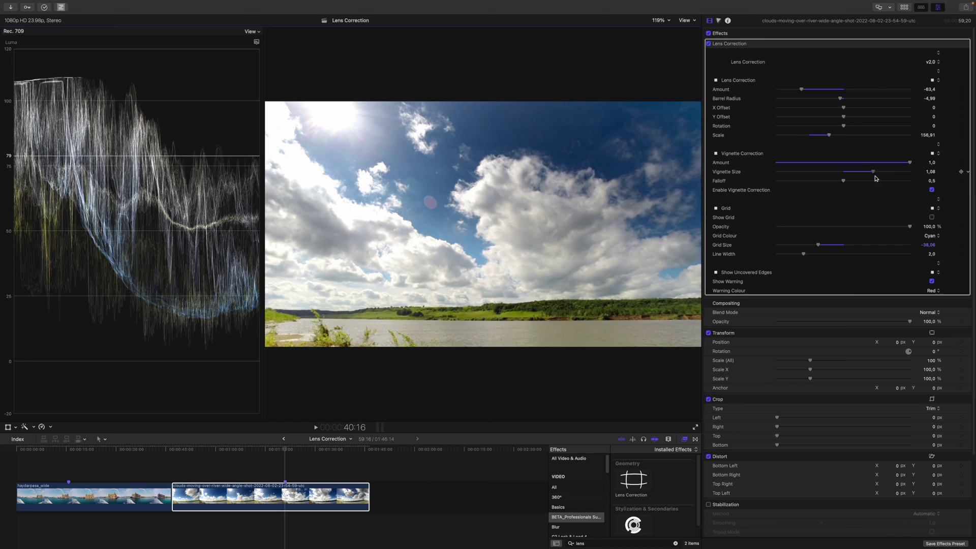
pyautogui.moveTo(844, 182); pyautogui.dragTo(857, 189)
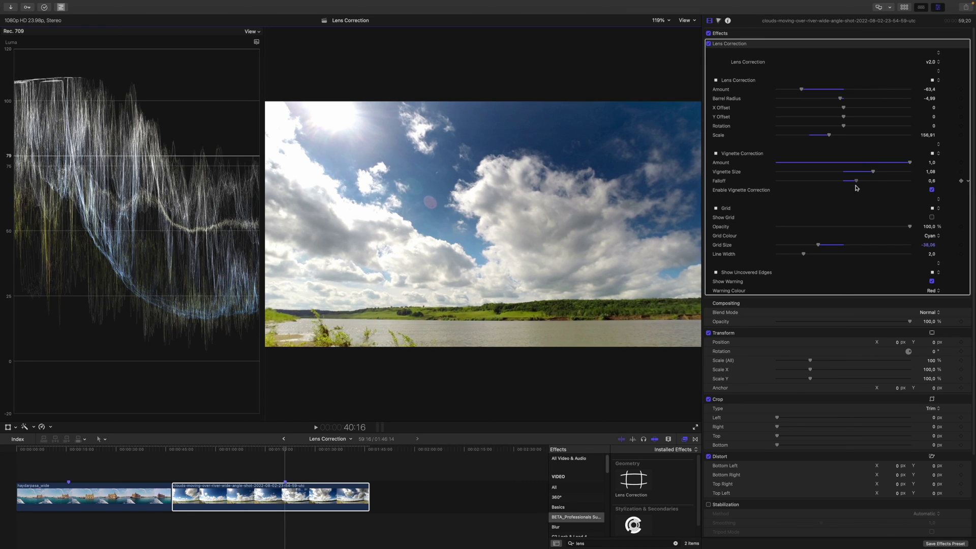
# Step: Lower the vignette correction Amount to 0,25, comparing lens and vignette correction on and off
pyautogui.click(932, 190)
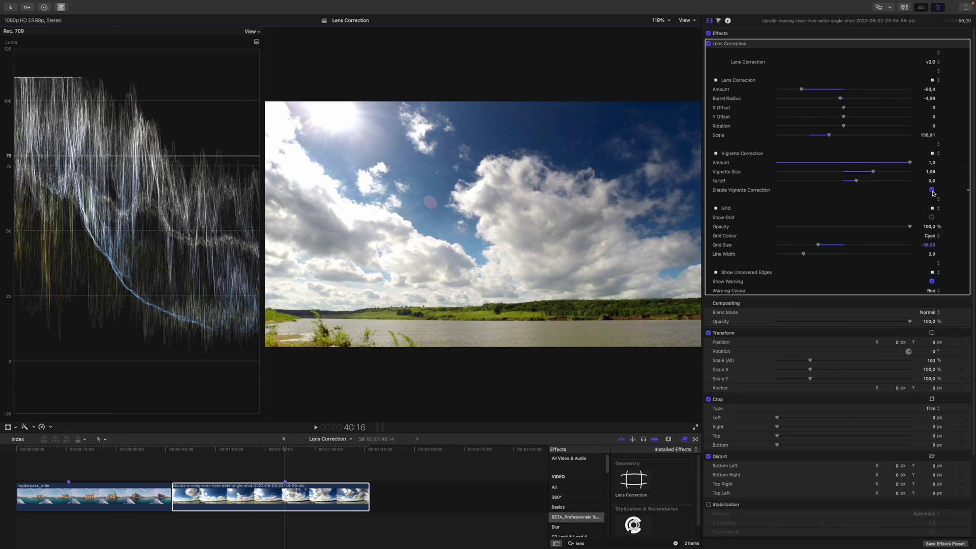
pyautogui.click(932, 190)
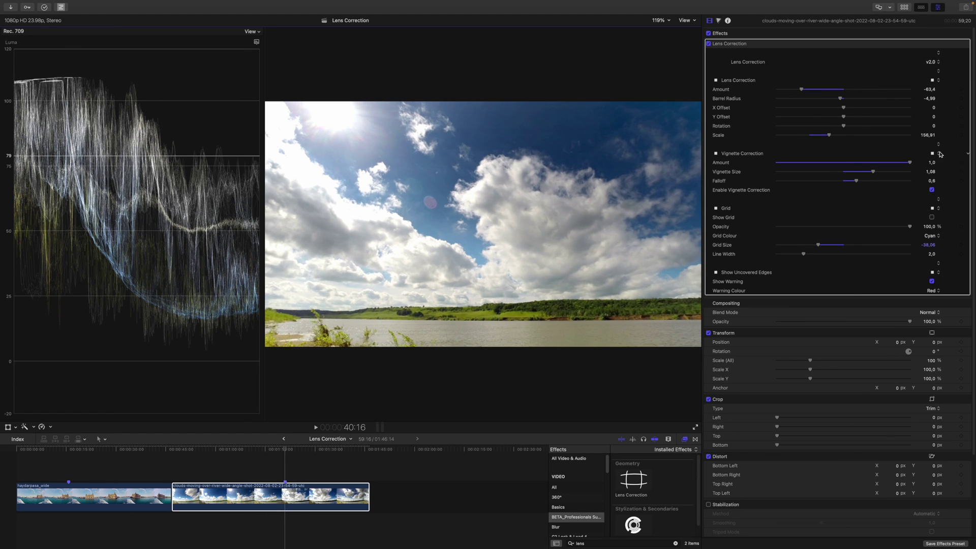
pyautogui.moveTo(910, 163); pyautogui.dragTo(846, 163)
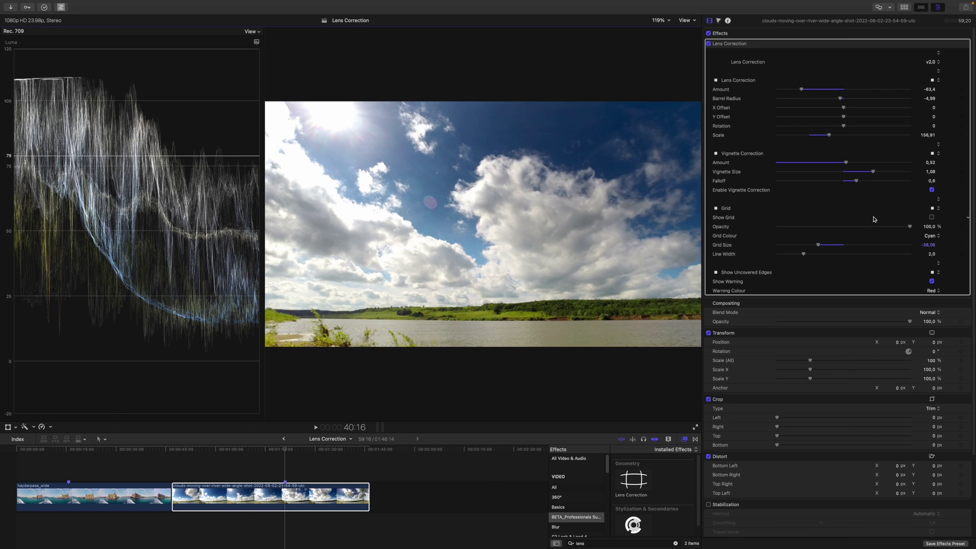
pyautogui.moveTo(846, 162); pyautogui.dragTo(816, 169)
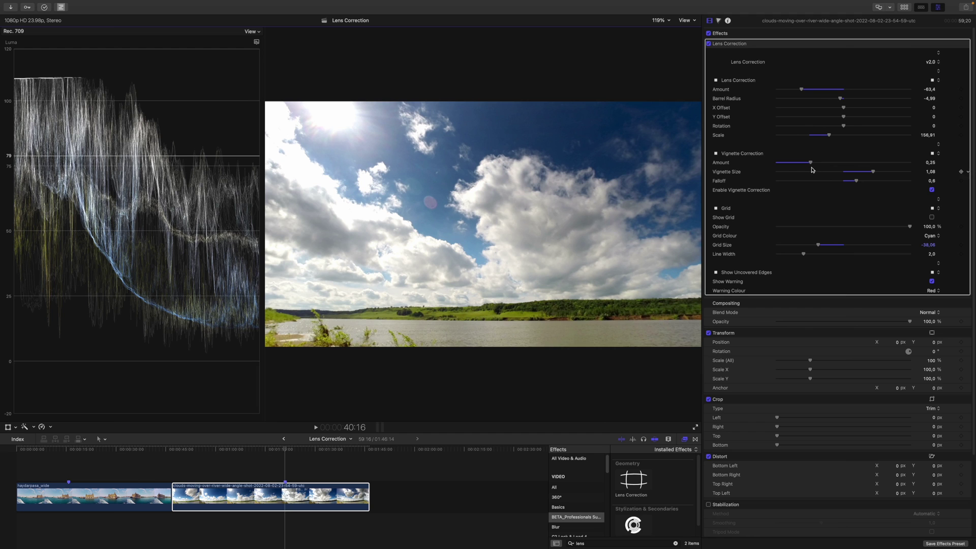
pyautogui.click(709, 44)
pyautogui.click(709, 44)
pyautogui.click(932, 190)
pyautogui.click(933, 191)
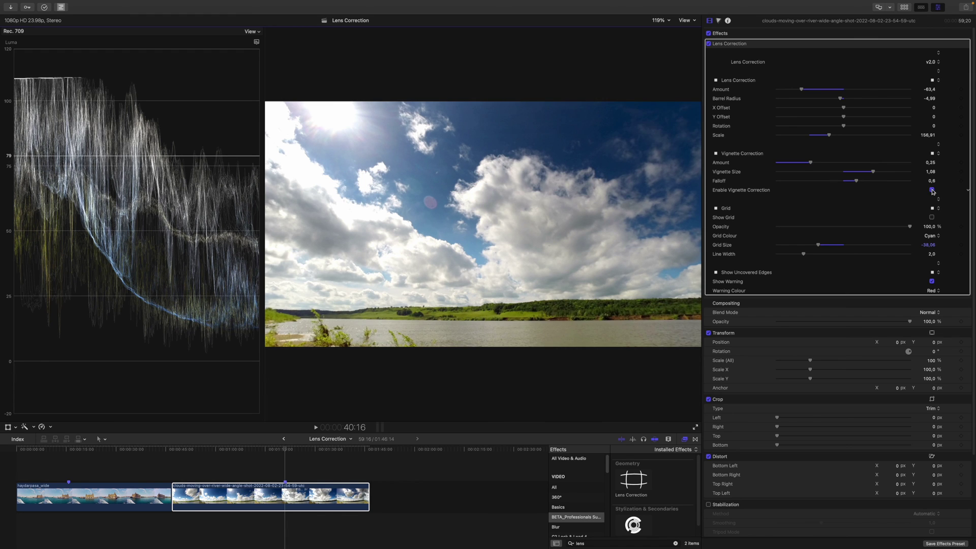